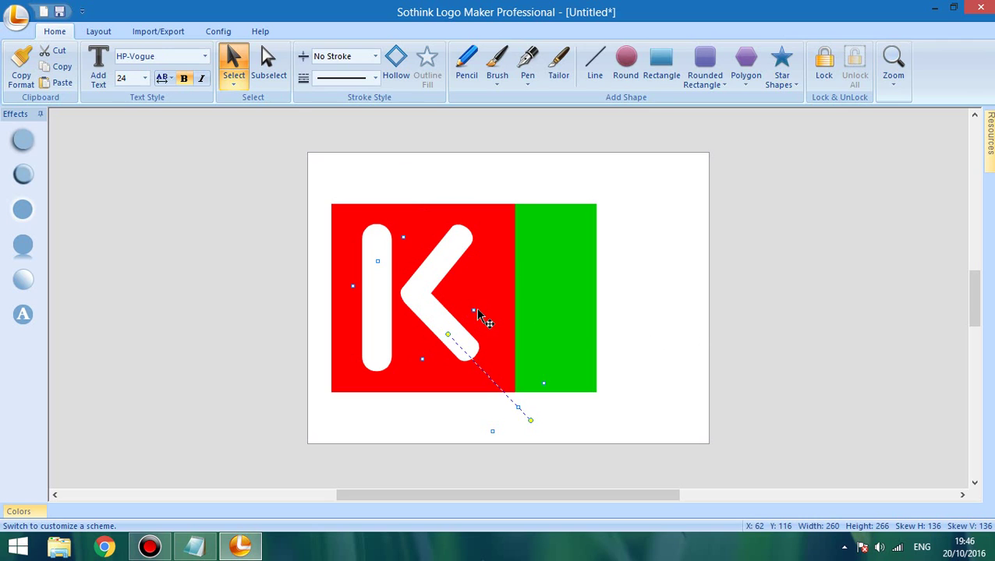
# Step: Enlarge the K's lower diagonal stroke to about 276 by 281 and slightly enlarge the upper diagonal stroke
pyautogui.moveTo(474, 311); pyautogui.dragTo(477, 309)
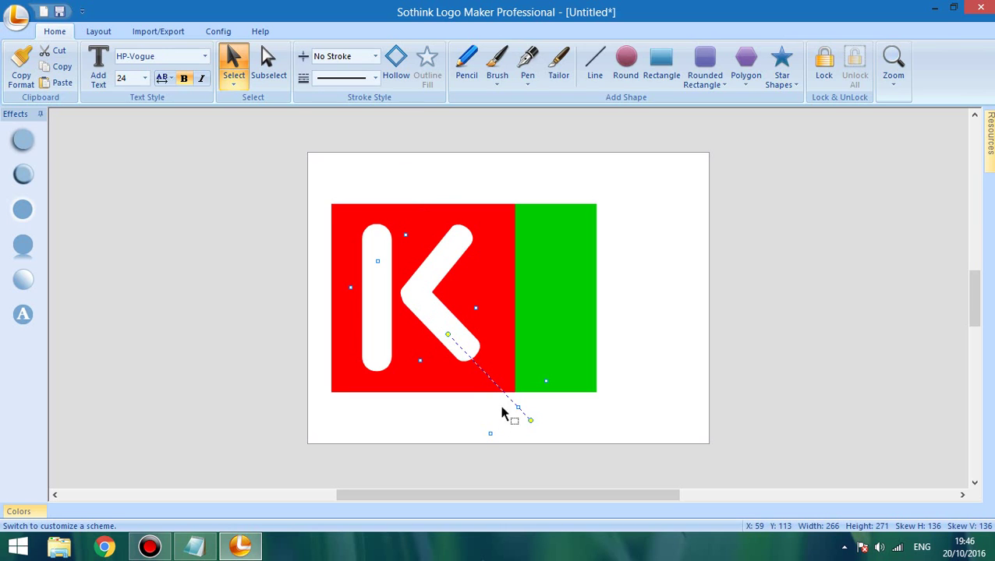
pyautogui.moveTo(517, 407); pyautogui.dragTo(520, 413)
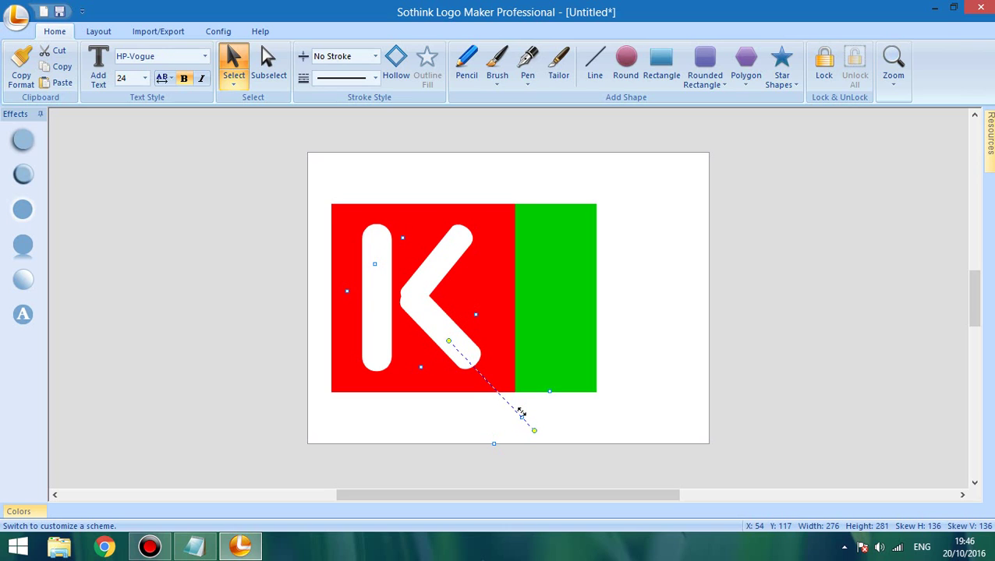
pyautogui.click(451, 261)
pyautogui.moveTo(476, 278); pyautogui.dragTo(478, 279)
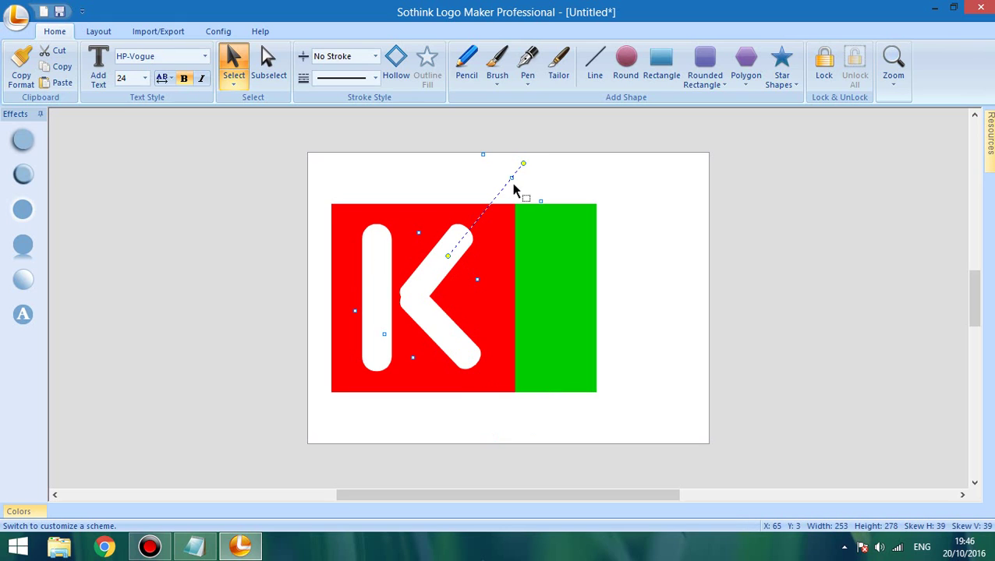
pyautogui.moveTo(513, 180)
pyautogui.mouseDown()
pyautogui.moveTo(508, 189)
pyautogui.moveTo(519, 182)
pyautogui.mouseUp()
# Step: Nudge the K's upper diagonal stroke down and left to meet the lower one, and enlarge it to about 266 by 295
pyautogui.press('Down')
pyautogui.press('Down')
pyautogui.press('Down')
pyautogui.press('Down')
pyautogui.press('Left')
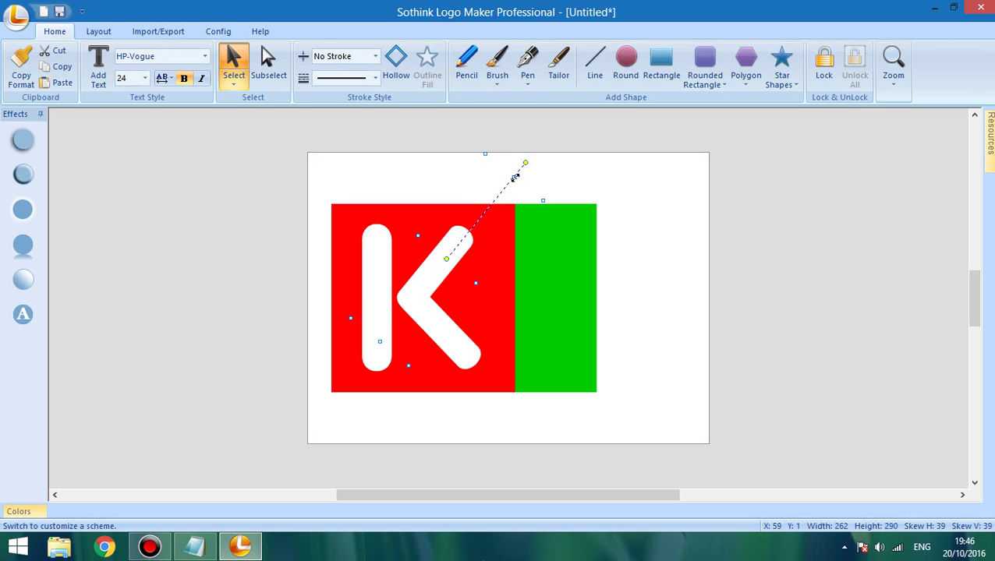
pyautogui.click(516, 178)
pyautogui.click(517, 177)
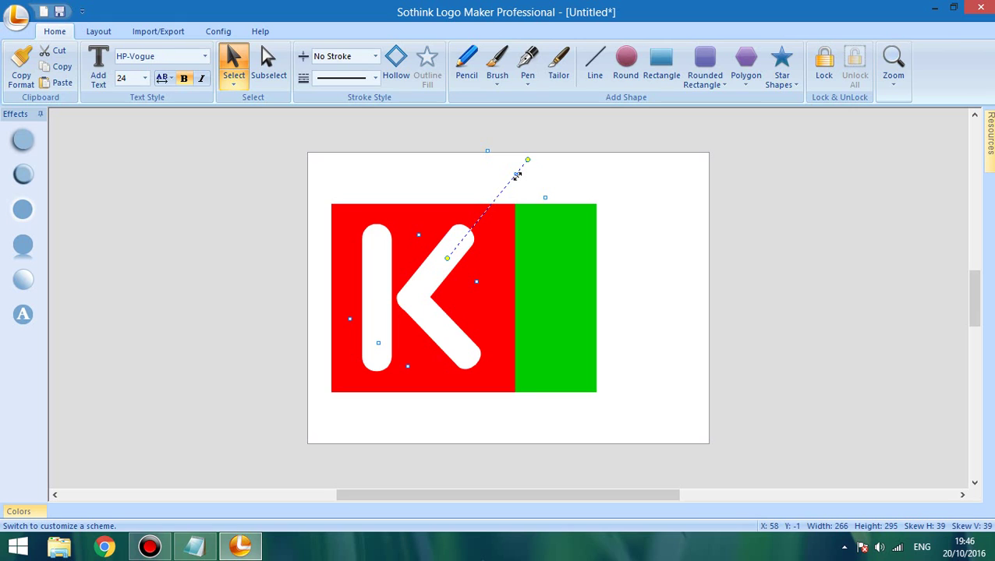
pyautogui.click(614, 237)
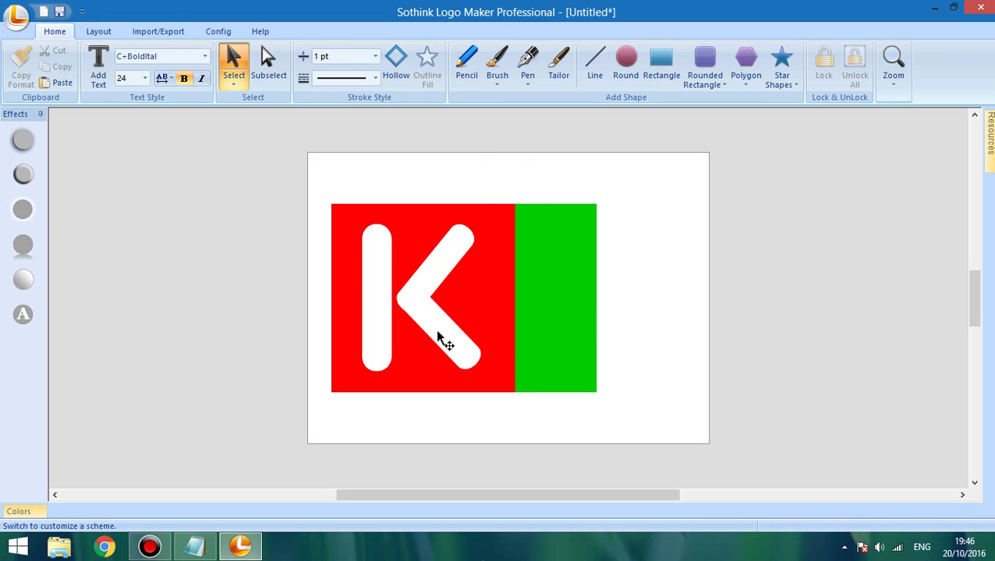
# Step: Fine-tune the K's upper diagonal stroke to about 265 by 293 so its end aligns with the other strokes
pyautogui.click(446, 263)
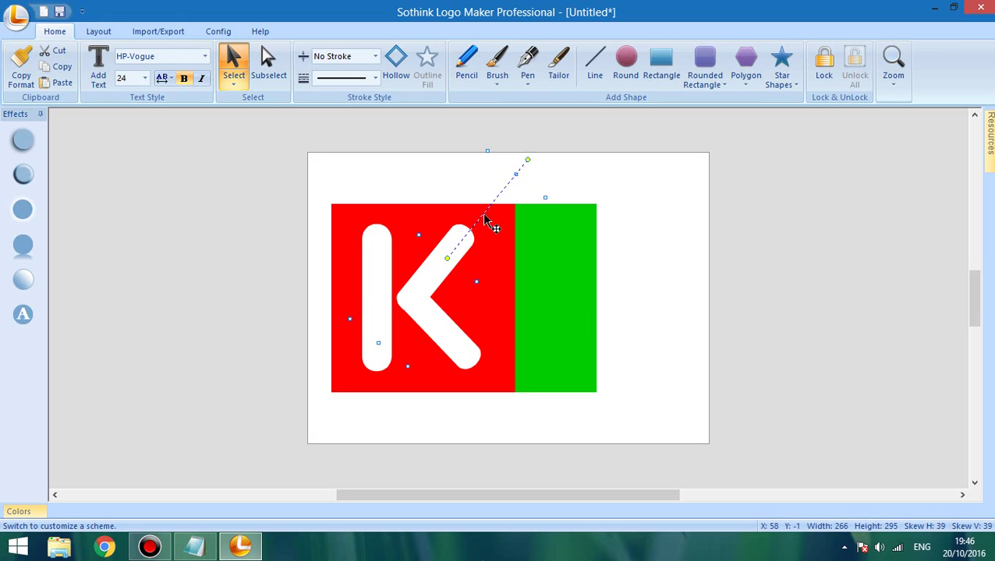
pyautogui.click(517, 171)
pyautogui.press('Up')
pyautogui.press('Right')
pyautogui.moveTo(517, 173); pyautogui.dragTo(514, 175)
pyautogui.press('Down')
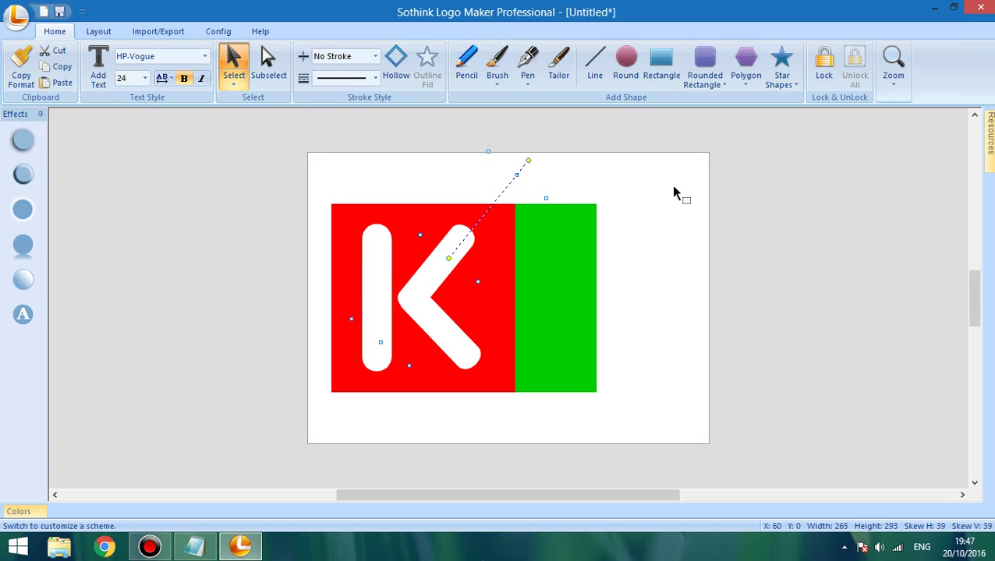
pyautogui.click(705, 266)
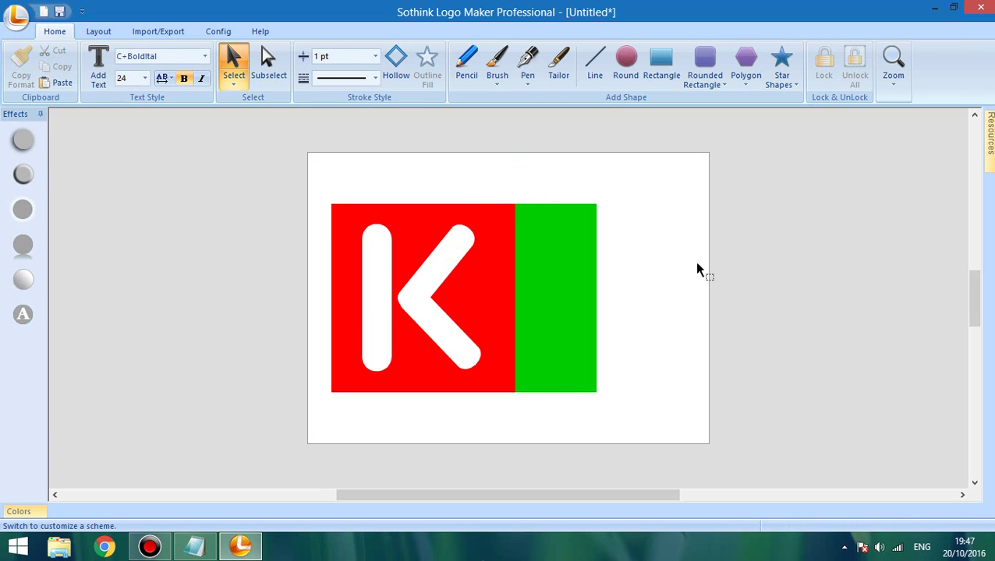
# Step: Add a "+" text object and set its font to HP-Vogue
pyautogui.click(98, 68)
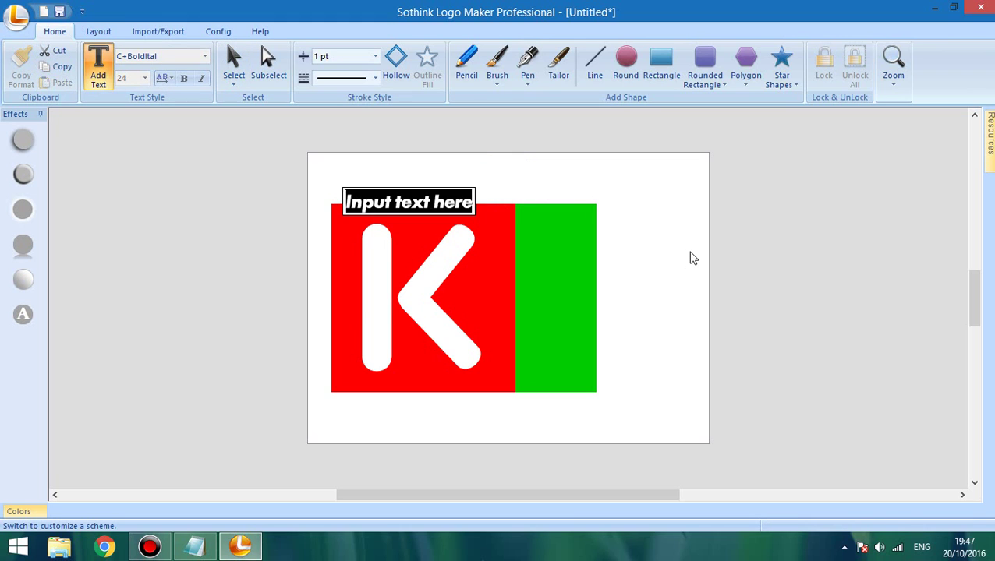
pyautogui.press('Delete')
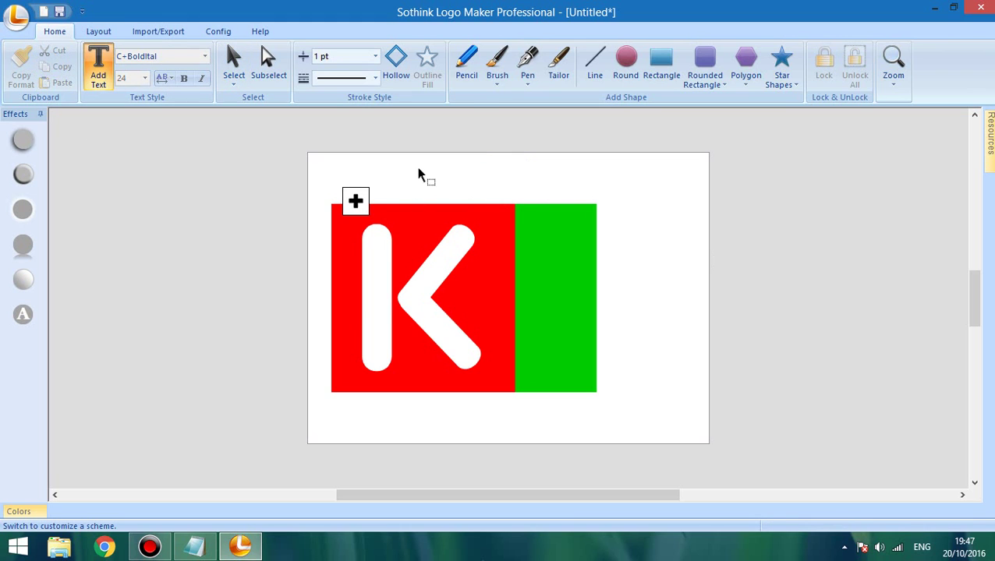
pyautogui.press('Escape')
pyautogui.click(355, 199)
pyautogui.click(205, 57)
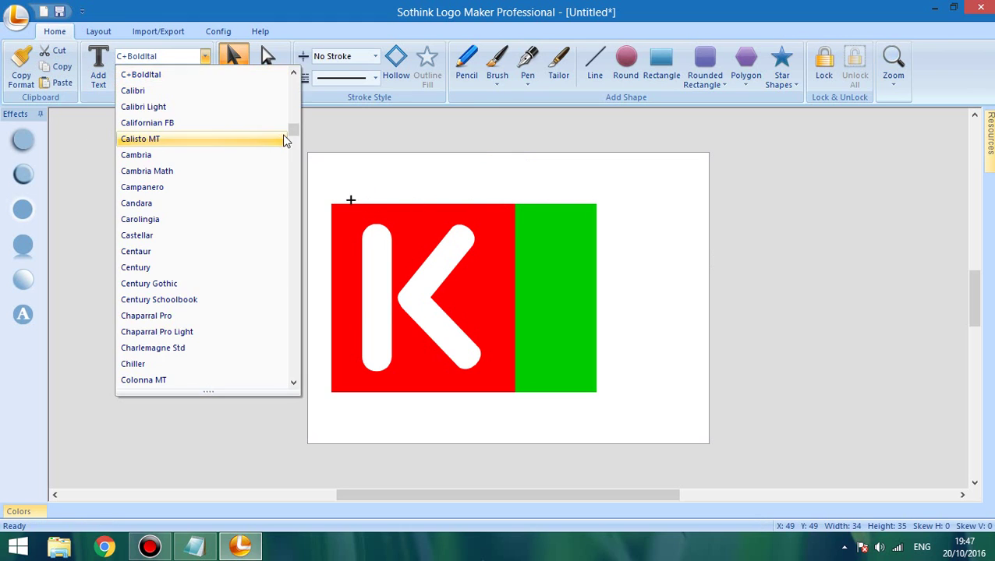
pyautogui.moveTo(284, 138); pyautogui.dragTo(304, 210)
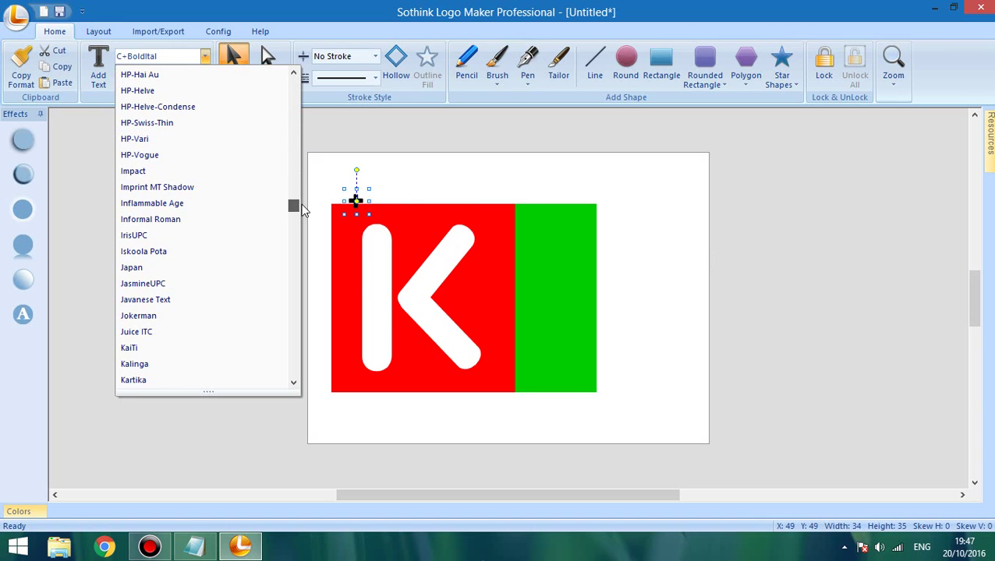
pyautogui.click(270, 151)
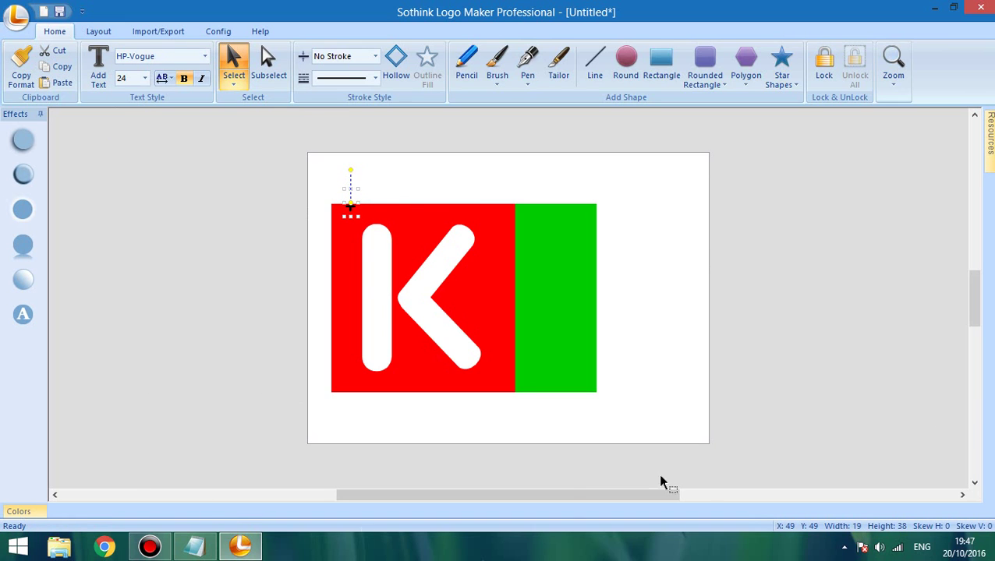
# Step: Fill the plus sign with white and enlarge it to about 163 by 328, centred over the red and green boundary
pyautogui.click(22, 512)
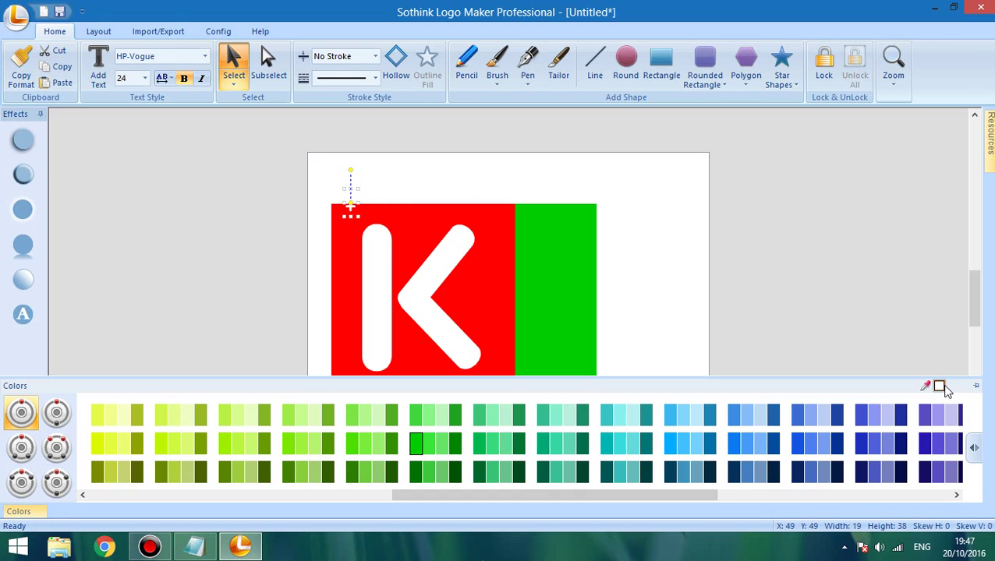
pyautogui.click(577, 180)
pyautogui.click(351, 206)
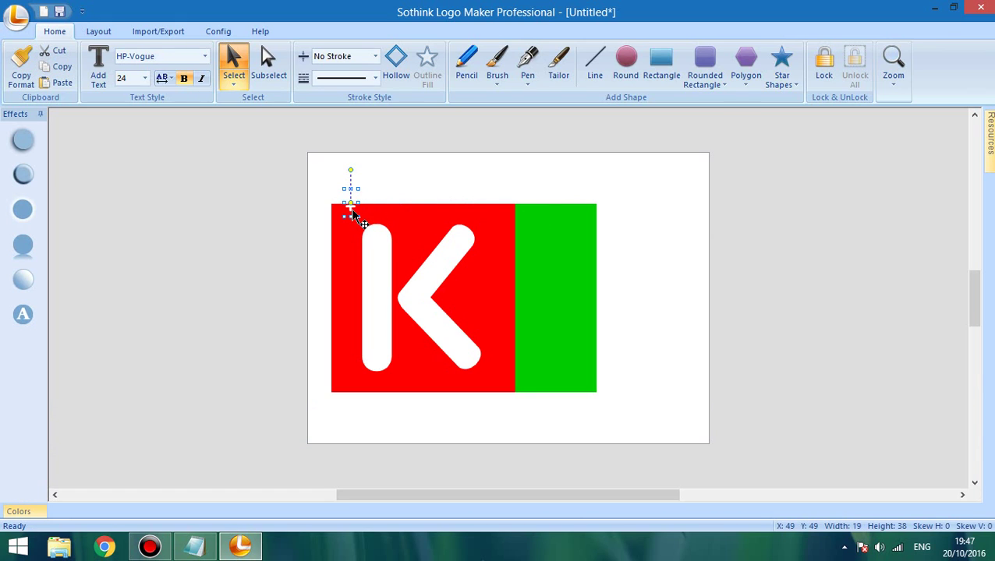
pyautogui.moveTo(359, 216); pyautogui.dragTo(523, 302)
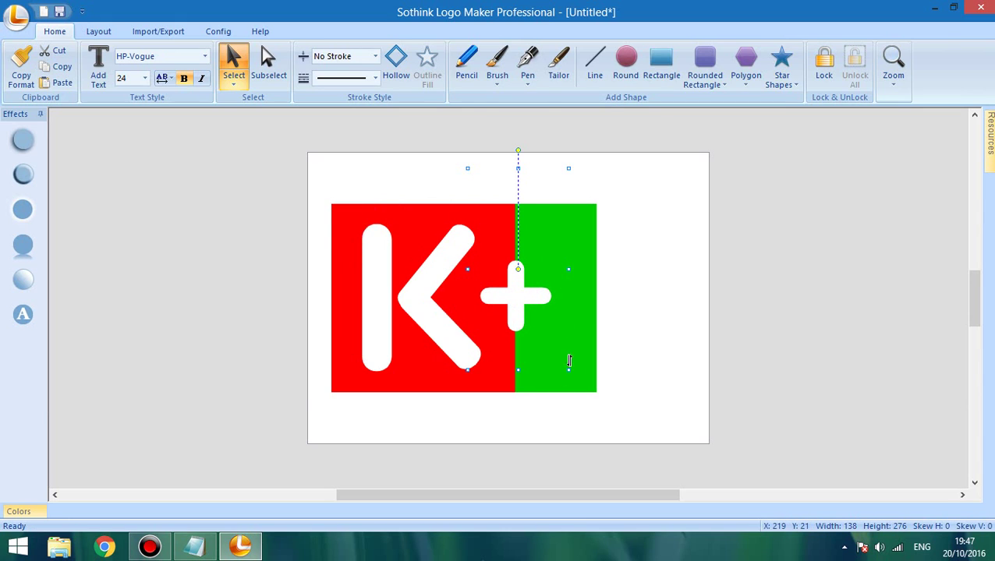
pyautogui.moveTo(575, 381)
pyautogui.mouseDown()
pyautogui.moveTo(585, 394)
pyautogui.moveTo(581, 383)
pyautogui.mouseUp()
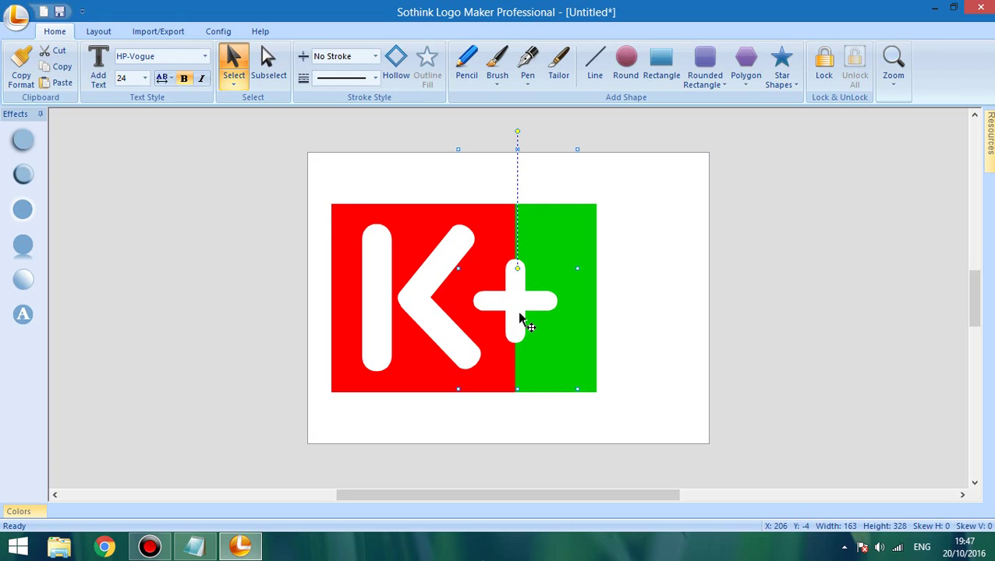
pyautogui.moveTo(520, 314); pyautogui.dragTo(520, 317)
# Step: Give the plus sign an 8 pt white outline and a solid white fill
pyautogui.click(375, 56)
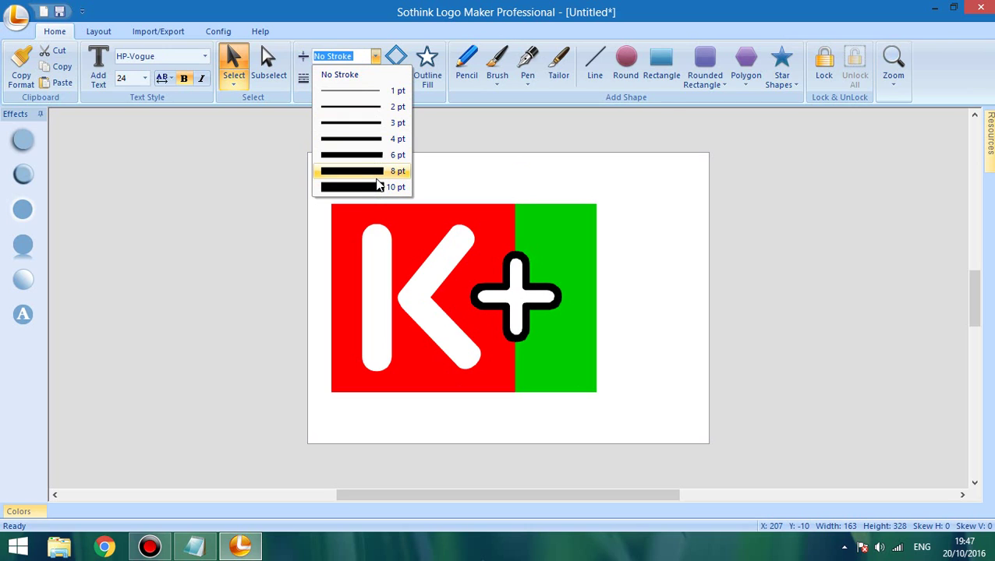
pyautogui.click(376, 177)
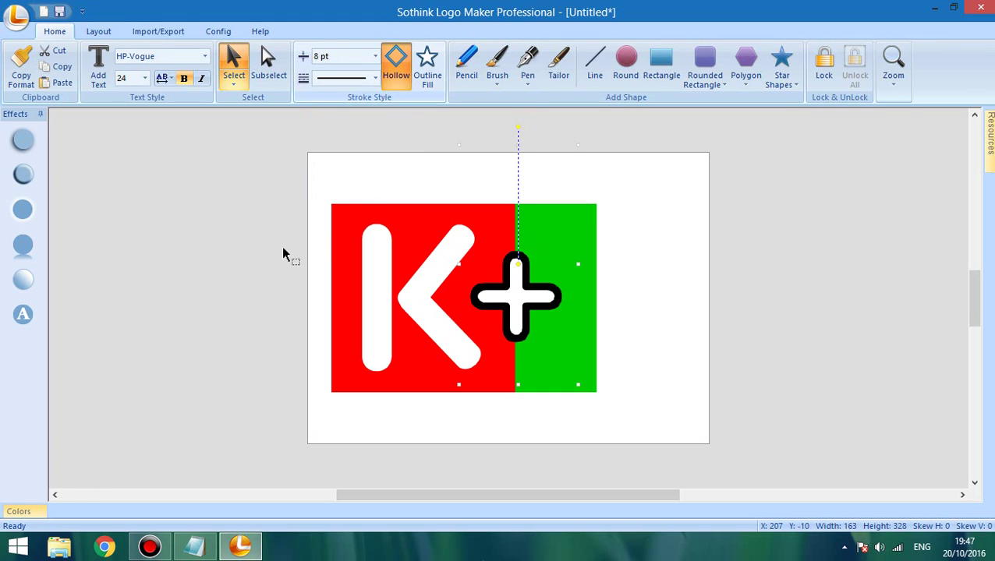
pyautogui.click(19, 513)
pyautogui.click(938, 385)
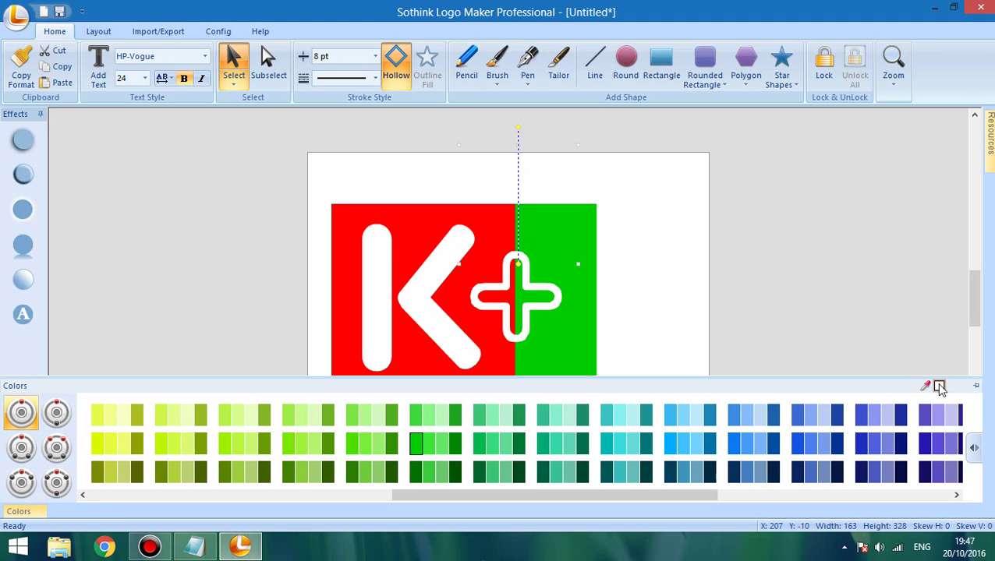
pyautogui.click(393, 78)
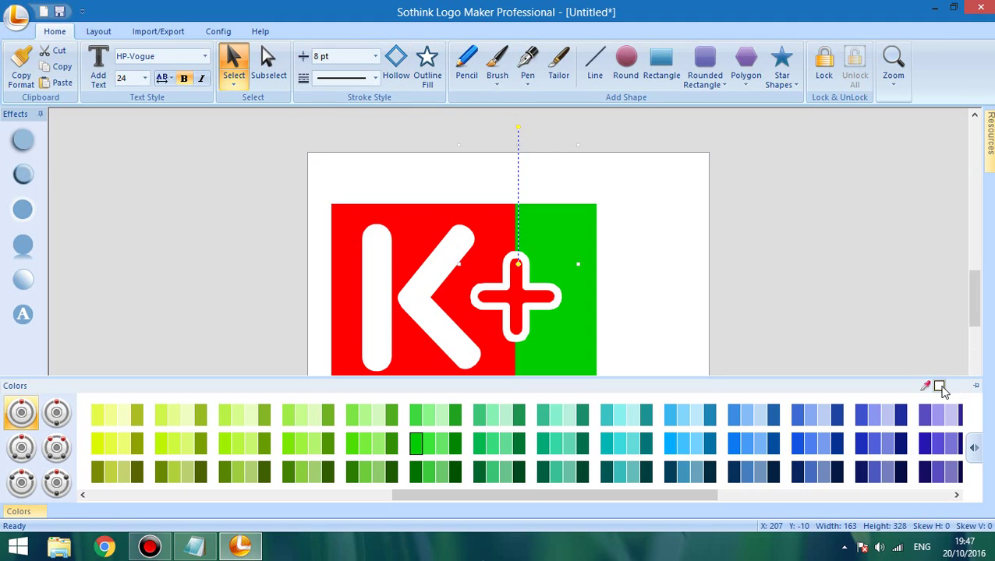
pyautogui.click(939, 386)
pyautogui.click(699, 290)
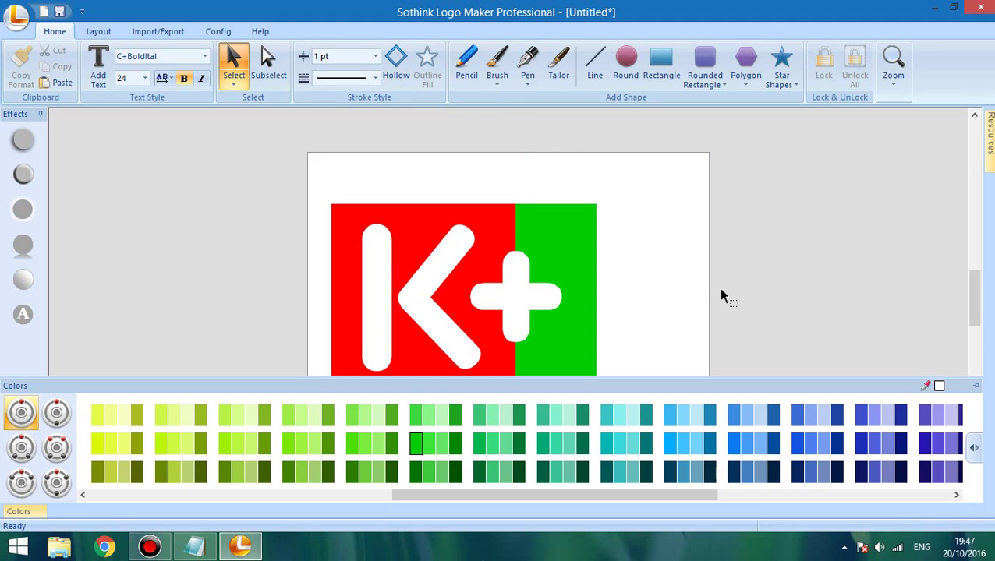
# Step: Reduce the plus sign's outline thickness to 6 pt
pyautogui.click(525, 299)
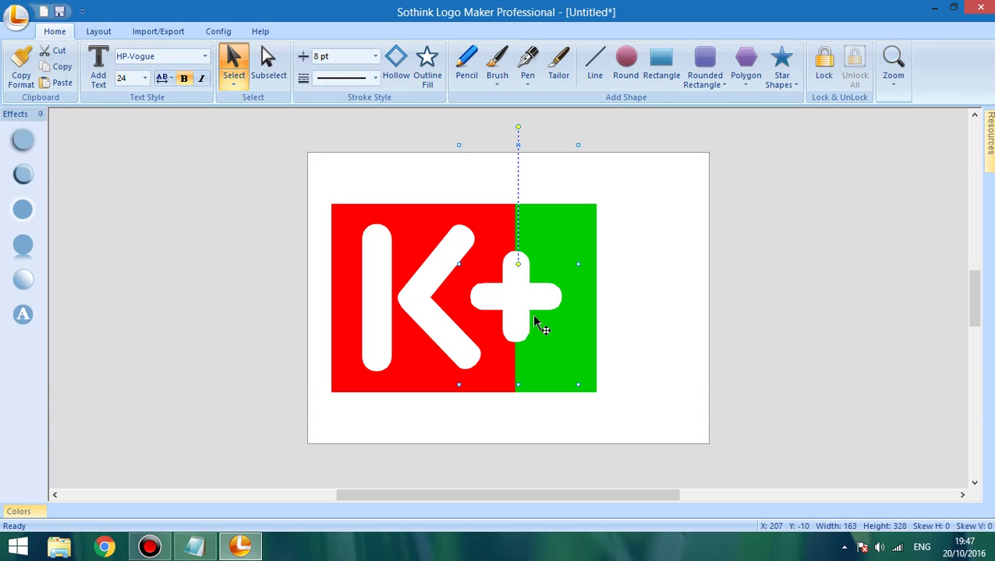
pyautogui.click(375, 56)
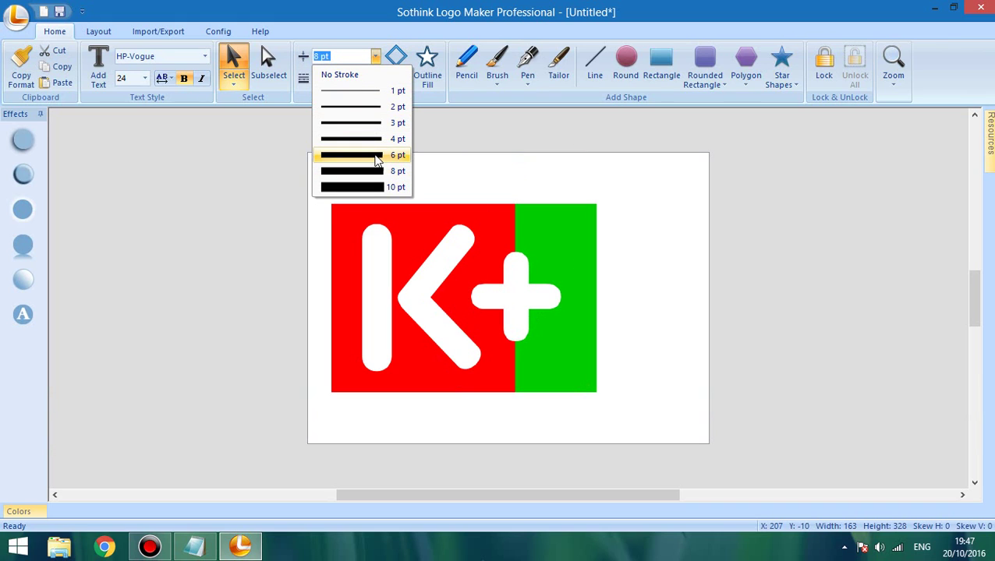
pyautogui.click(374, 154)
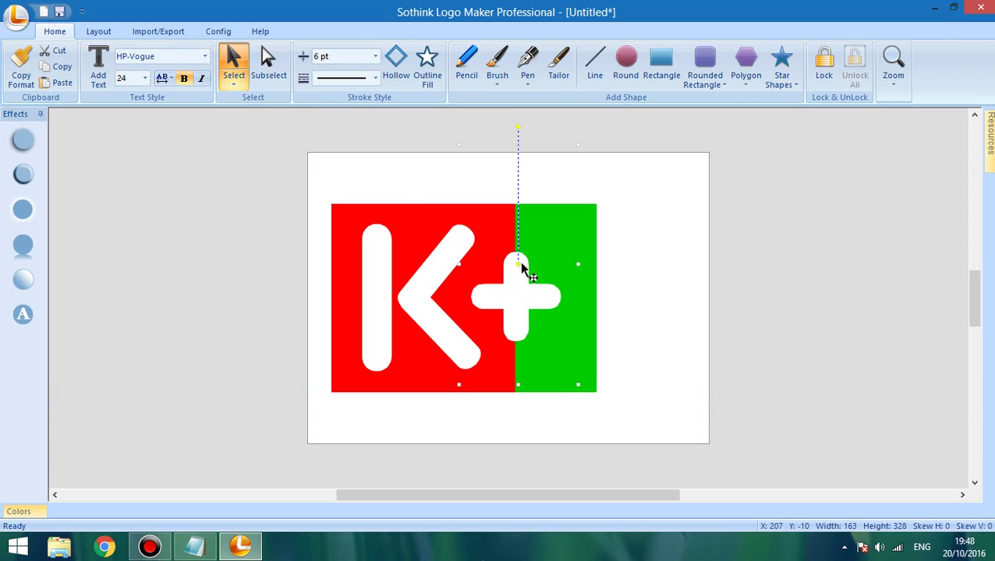
pyautogui.click(526, 304)
pyautogui.press('Down')
pyautogui.press('Down')
pyautogui.press('Down')
pyautogui.press('Up')
pyautogui.press('Up')
pyautogui.press('Up')
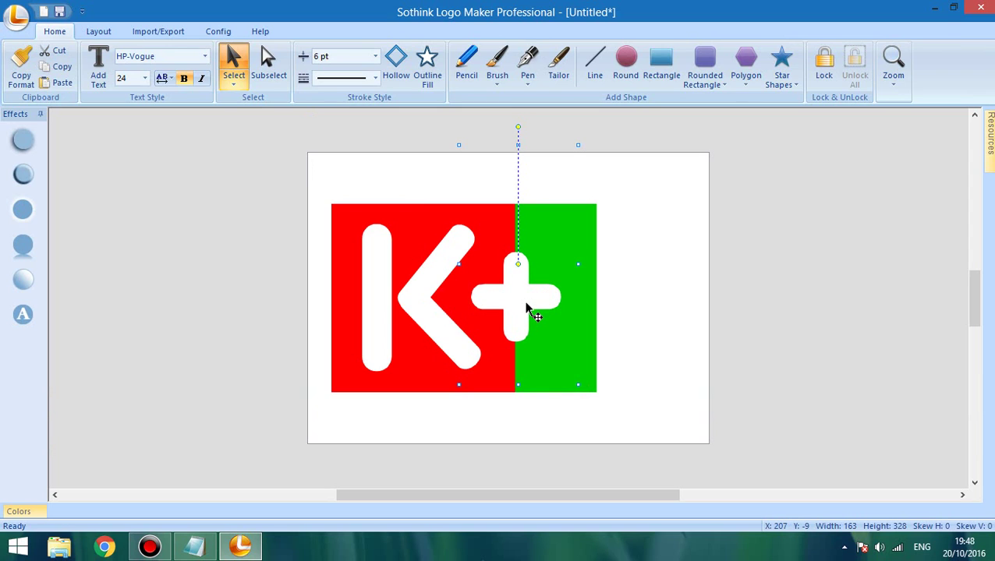
# Step: Narrow the green rectangle to a width of about 93 and move it left flush against the red one
pyautogui.click(591, 309)
pyautogui.moveTo(599, 297); pyautogui.dragTo(591, 299)
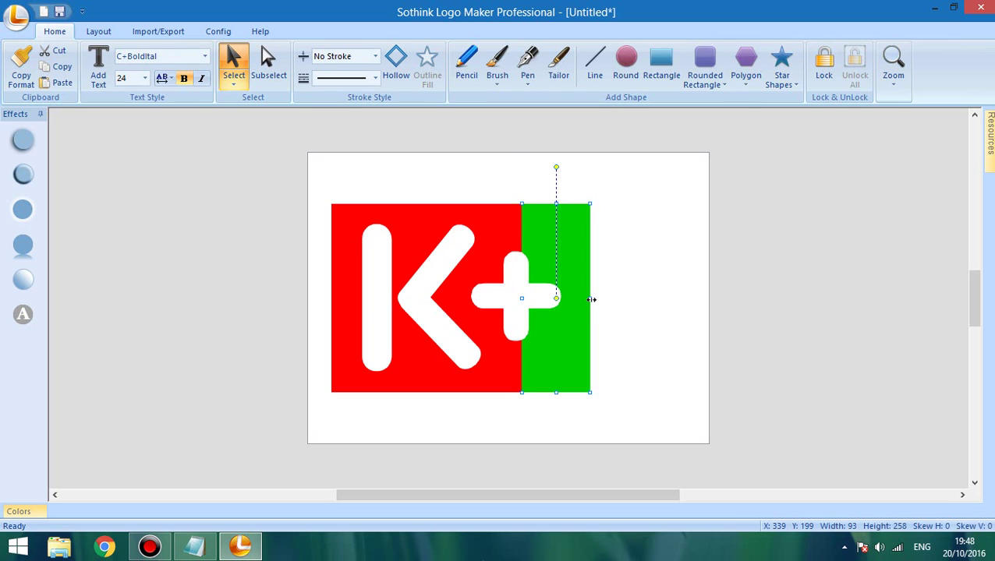
pyautogui.press('Left')
pyautogui.press('Left')
pyautogui.press('Left')
pyautogui.press('Left')
pyautogui.press('Left')
pyautogui.press('Left')
pyautogui.press('Left')
pyautogui.press('Left')
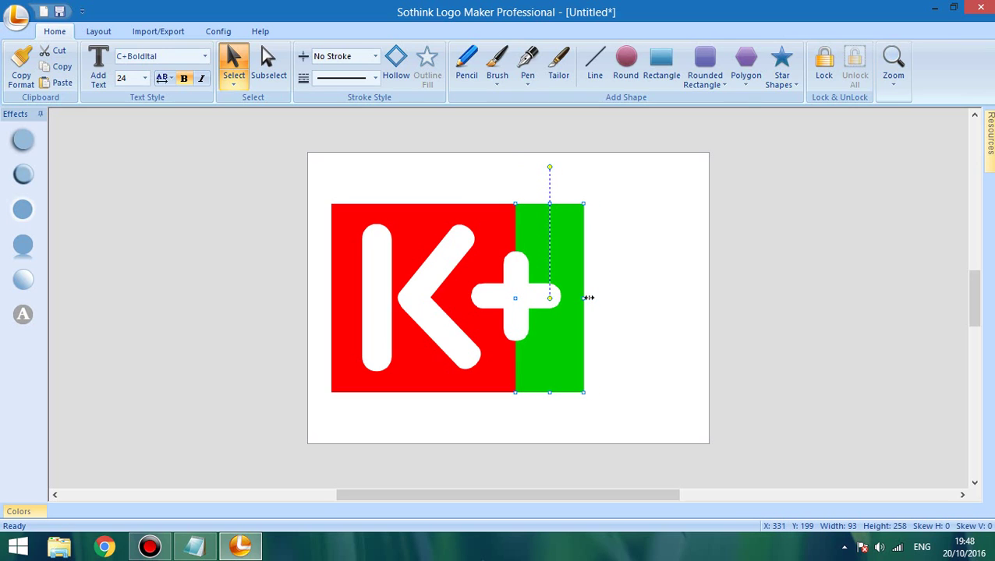
pyautogui.click(633, 312)
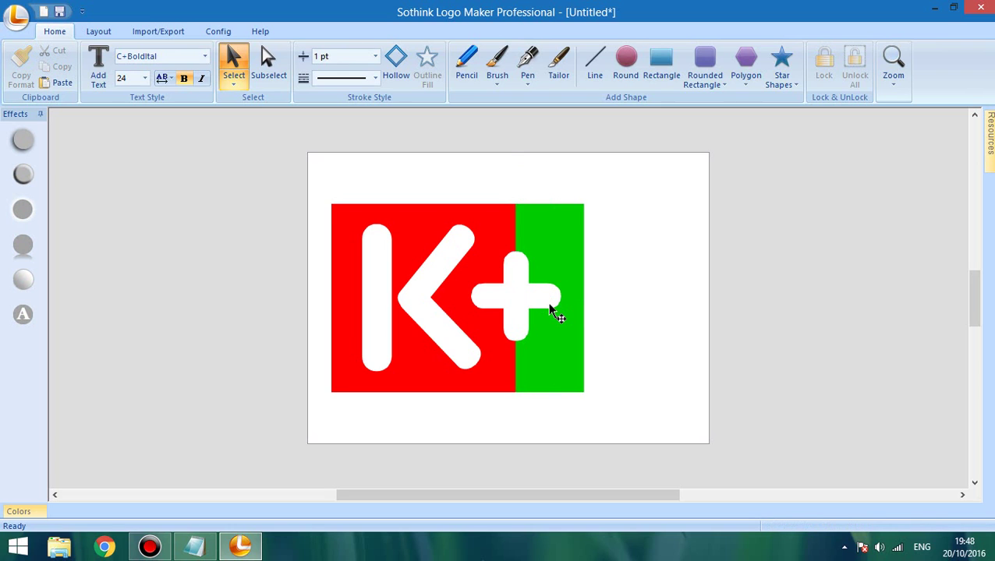
# Step: Select the whole K+ logo and move it right to the horizontal centre of the canvas
pyautogui.hotkey('ctrl', 'a')
pyautogui.press('Right')
pyautogui.press('Right')
pyautogui.press('Right')
pyautogui.press('Right')
pyautogui.press('Right')
pyautogui.press('Right')
pyautogui.press('Right')
pyautogui.press('Right')
pyautogui.press('Right')
pyautogui.press('Right')
pyautogui.press('Right')
pyautogui.press('Right')
pyautogui.press('Right')
pyautogui.press('Right')
pyautogui.press('Right')
pyautogui.press('Right')
pyautogui.press('Right')
pyautogui.press('Right')
pyautogui.press('Right')
pyautogui.press('Right')
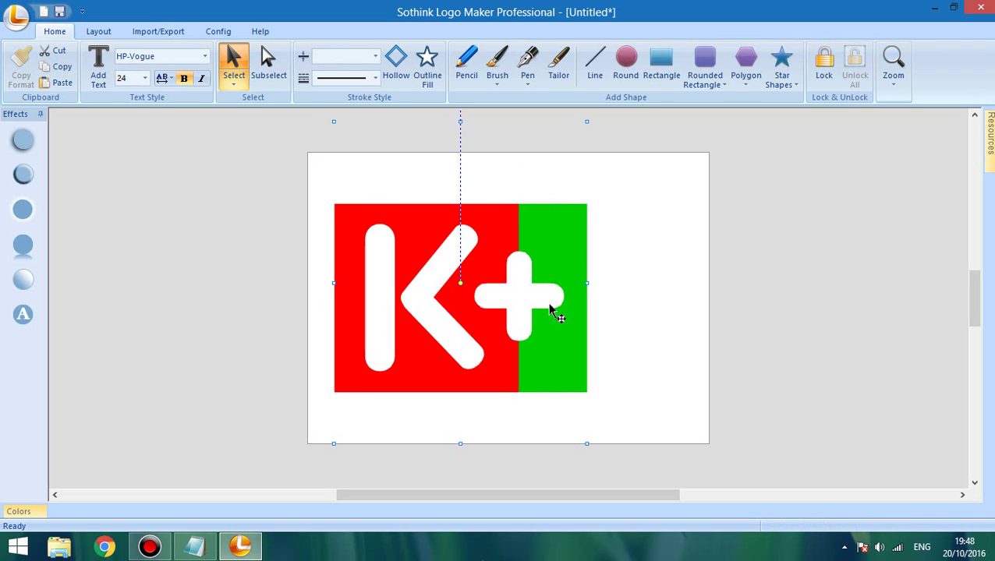
pyautogui.press('Right')
pyautogui.press('Right')
pyautogui.press('Right')
pyautogui.press('Right')
pyautogui.press('Right')
pyautogui.press('Right')
pyautogui.press('Right')
pyautogui.press('Right')
pyautogui.press('Right')
pyautogui.press('Right')
pyautogui.press('Right')
pyautogui.press('Right')
pyautogui.press('Right')
pyautogui.press('Right')
pyautogui.press('Right')
pyautogui.press('Right')
pyautogui.press('Right')
pyautogui.press('Right')
pyautogui.press('Right')
pyautogui.press('Right')
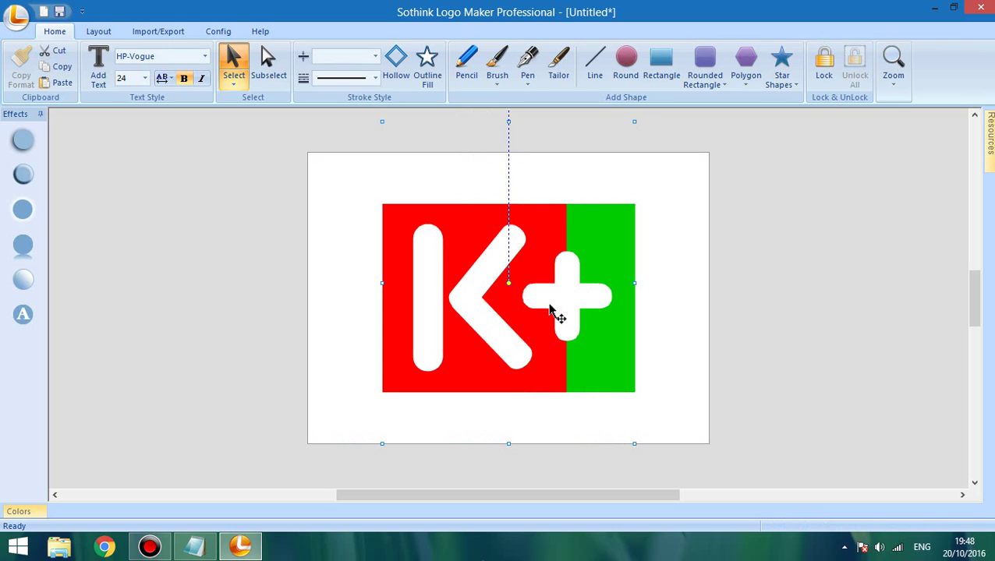
pyautogui.press('Left')
pyautogui.press('Left')
pyautogui.press('Left')
pyautogui.press('Left')
pyautogui.press('Left')
pyautogui.press('Left')
pyautogui.press('Left')
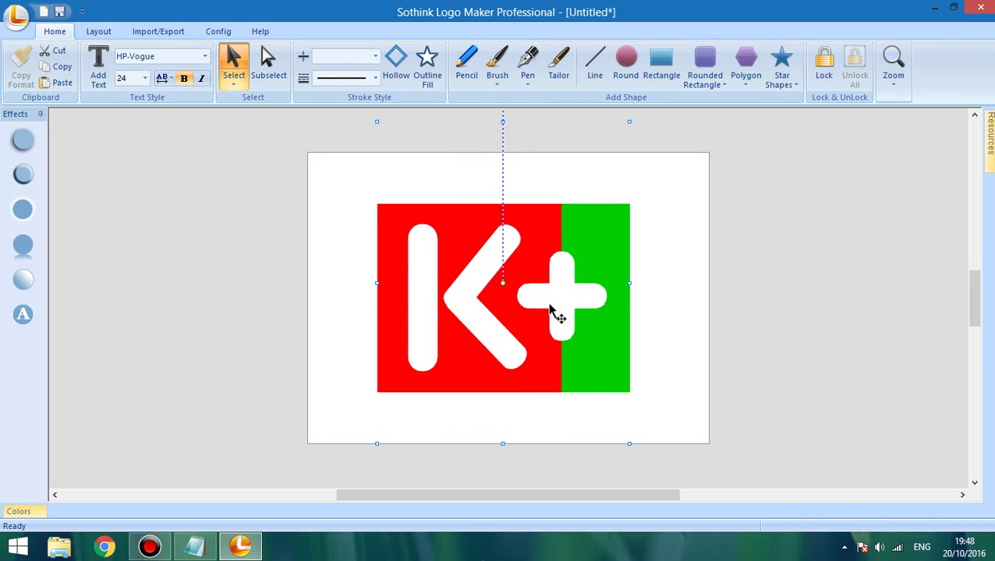
pyautogui.click(660, 288)
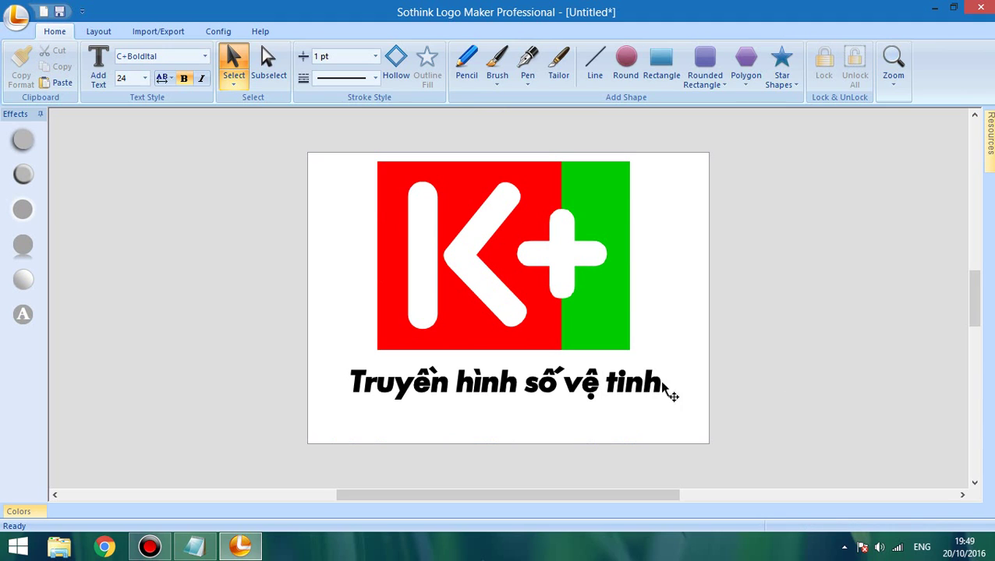
# Step: Shrink the acute accent above "số" in the tagline to a width of about 39 and a height of about 57
pyautogui.click(561, 376)
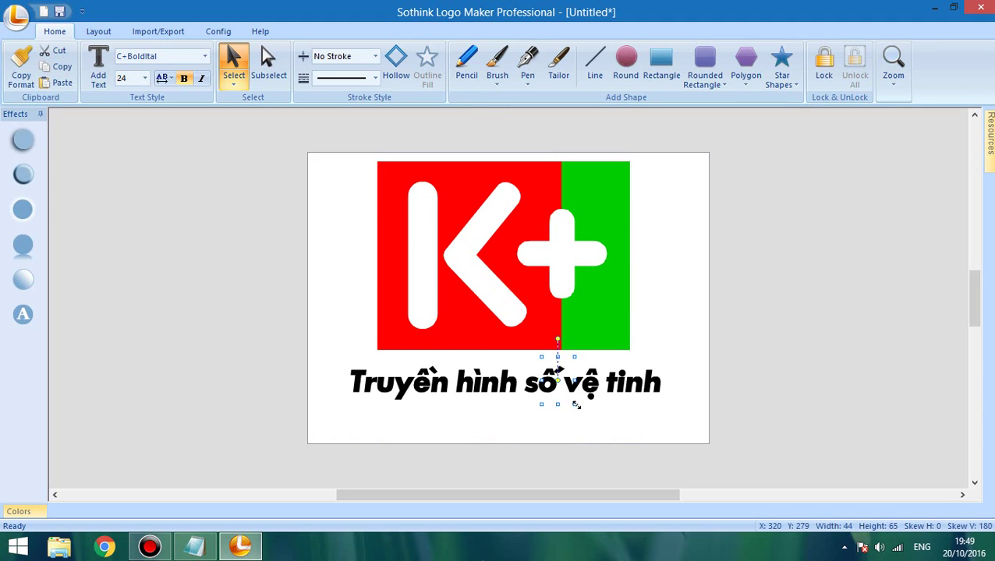
pyautogui.click(575, 409)
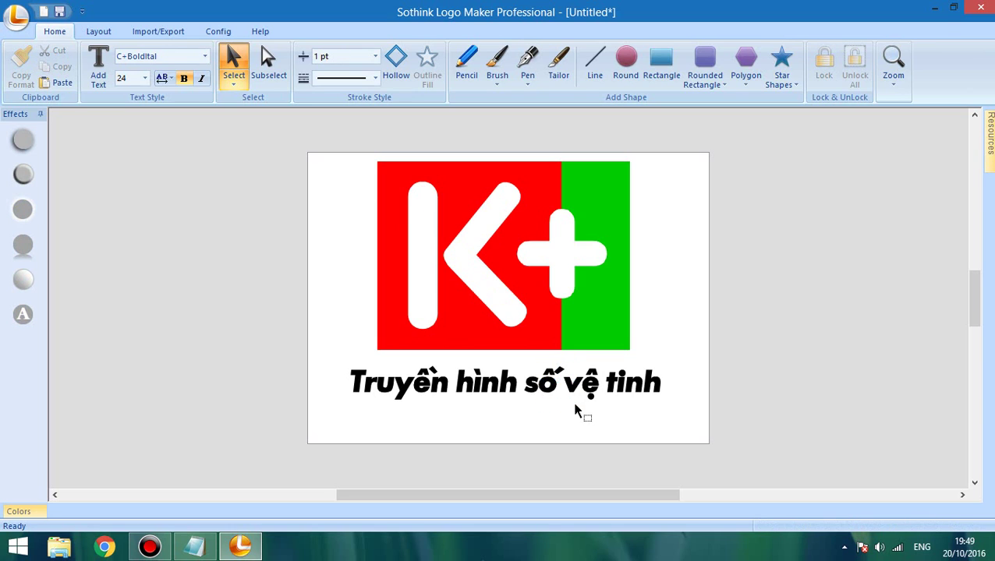
pyautogui.click(560, 373)
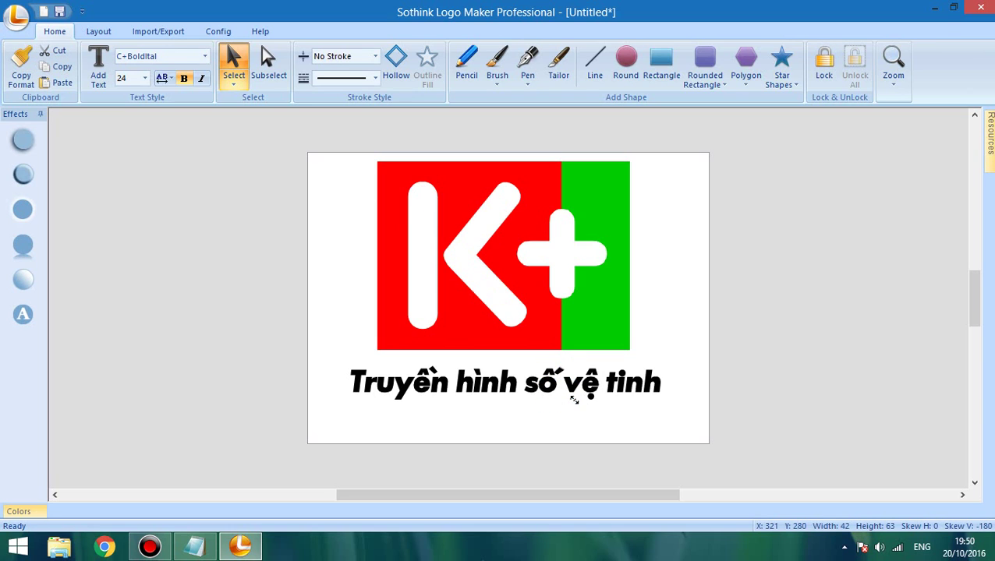
pyautogui.moveTo(573, 400); pyautogui.dragTo(562, 369)
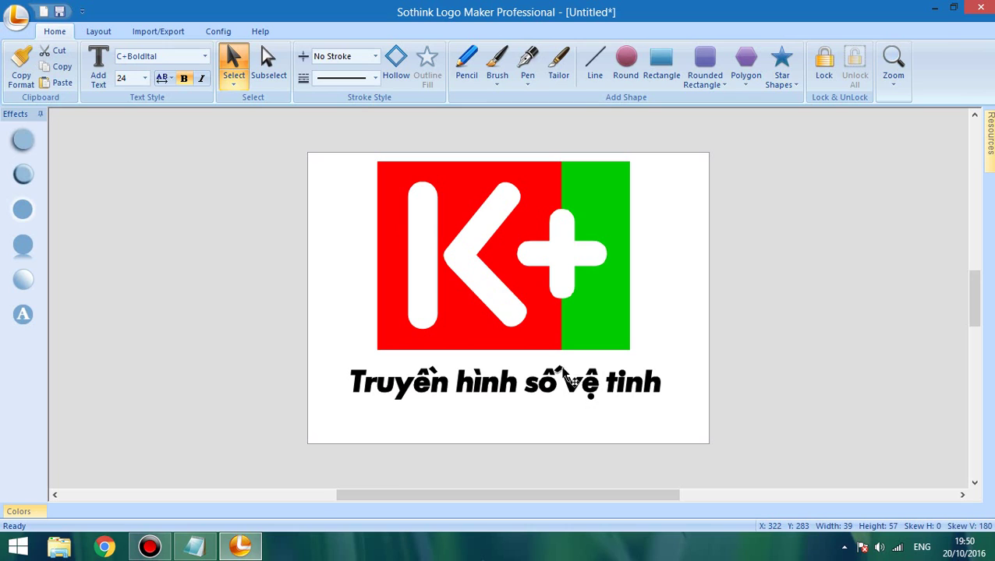
# Step: Slightly shrink the grave accent above "Truyền" and nudge it two steps up and three steps left
pyautogui.click(437, 376)
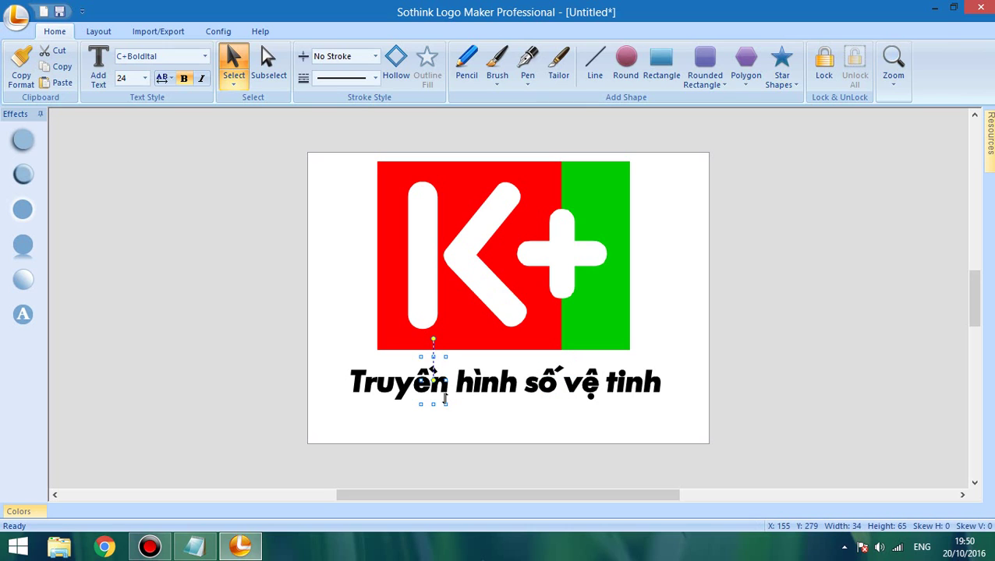
pyautogui.moveTo(447, 405); pyautogui.dragTo(447, 403)
pyautogui.press('Up')
pyautogui.press('Up')
pyautogui.press('Left')
pyautogui.press('Left')
pyautogui.press('Left')
pyautogui.click(458, 404)
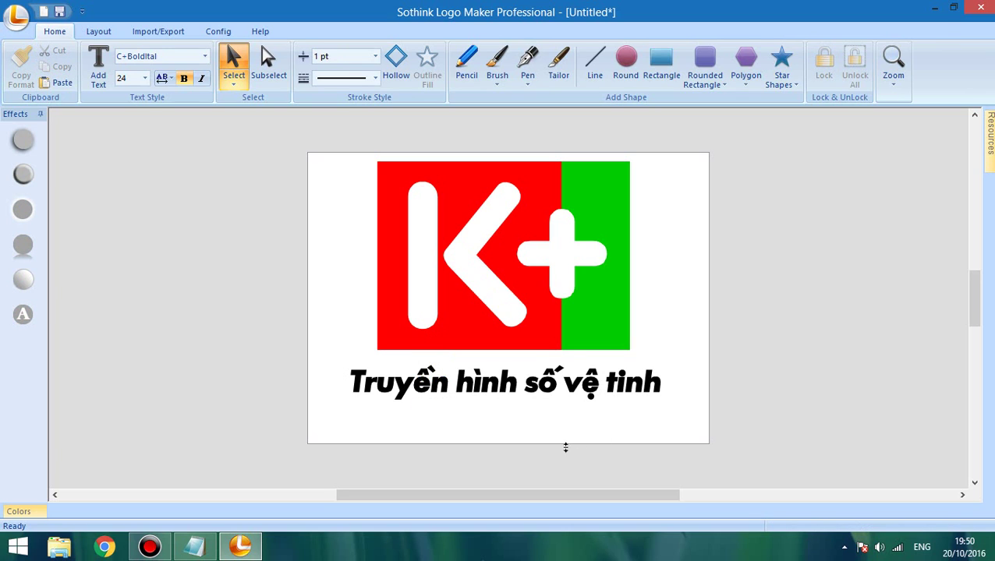
# Step: Shorten the canvas from below to a height of 362 pixels and open the image export settings
pyautogui.moveTo(565, 447); pyautogui.dragTo(566, 415)
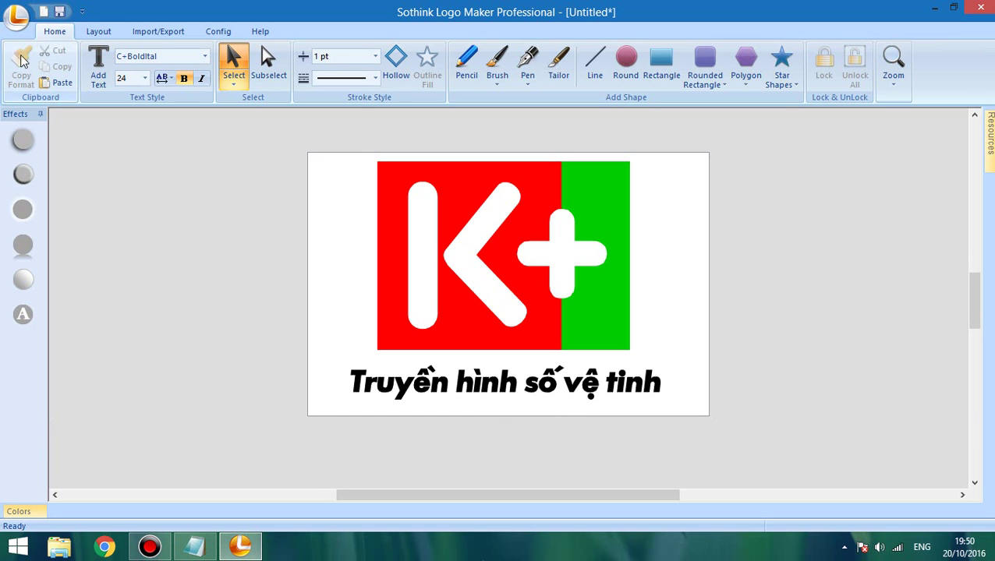
pyautogui.click(16, 16)
pyautogui.click(84, 220)
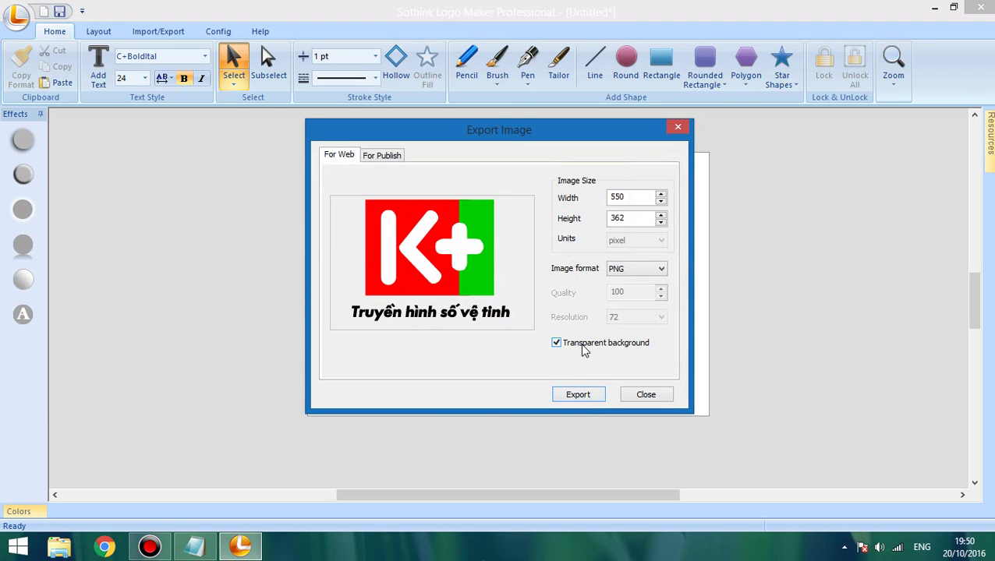
# Step: Export the logo to the desktop as a PNG without transparent background, named "K+ logo by" plus the author's name
pyautogui.click(580, 394)
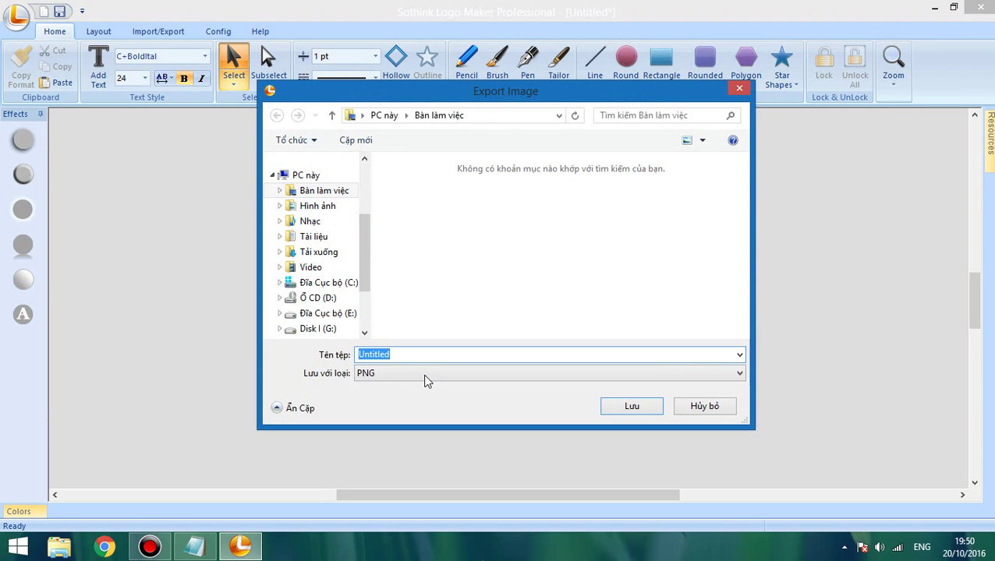
pyautogui.write('K+ log')
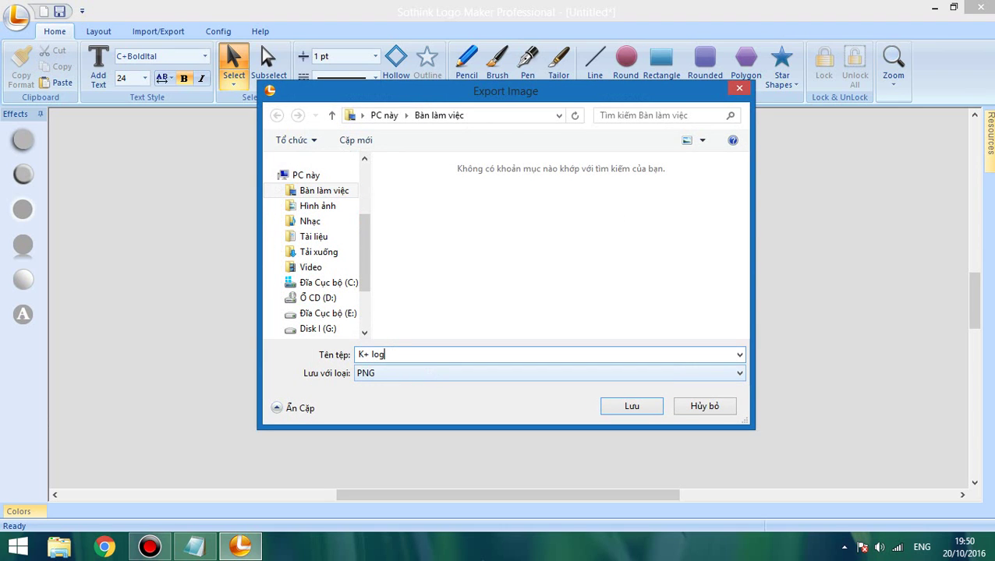
pyautogui.write('o by Ngochithanh')
pyautogui.click(629, 407)
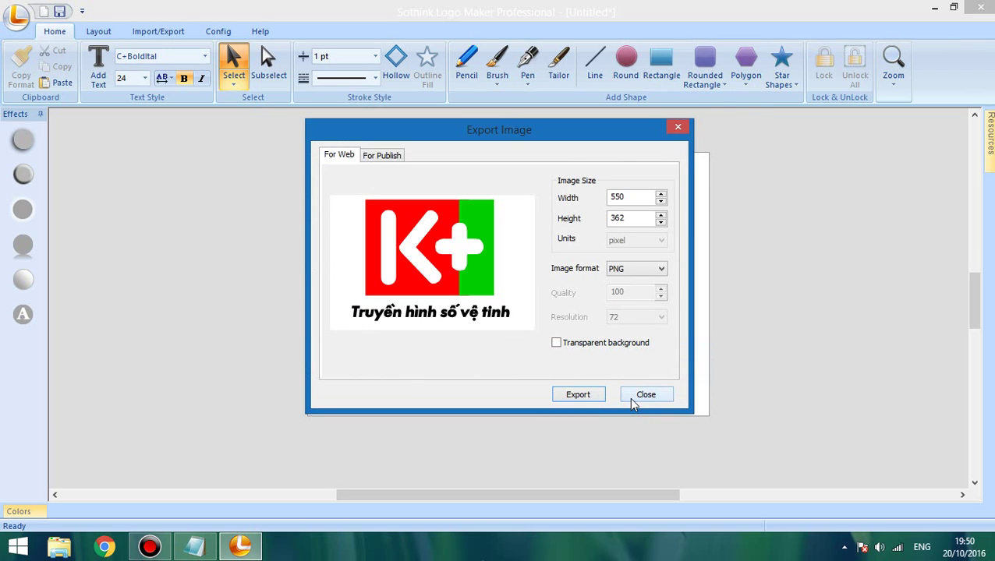
pyautogui.click(633, 399)
# Step: Switch to the desktop and delete the text document "Tài liệu Văn bản Mới"
pyautogui.press('super+d')
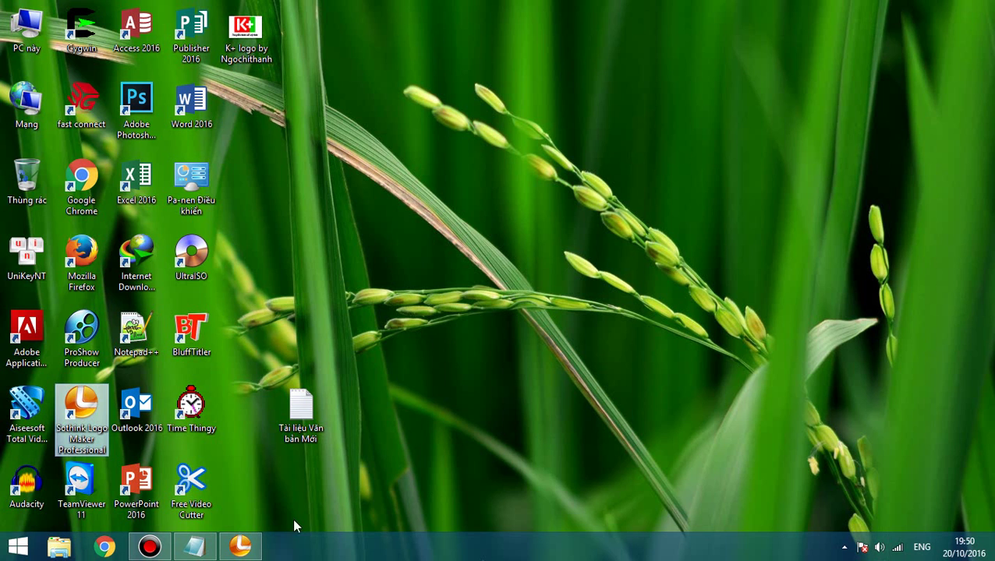
pyautogui.click(301, 430)
pyautogui.press('Delete')
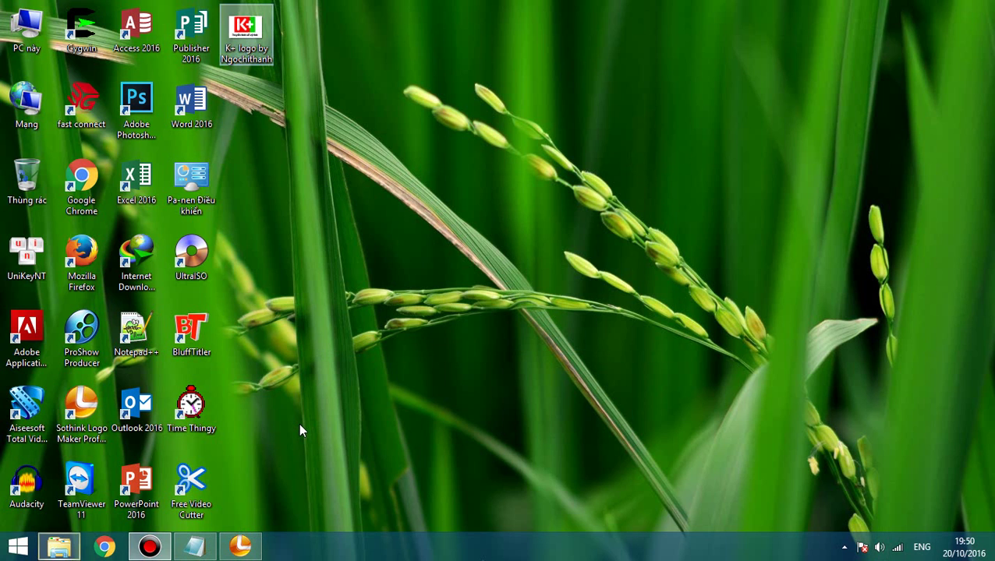
# Step: Open the exported K+ logo image from the desktop and view it full screen
pyautogui.doubleClick(262, 30)
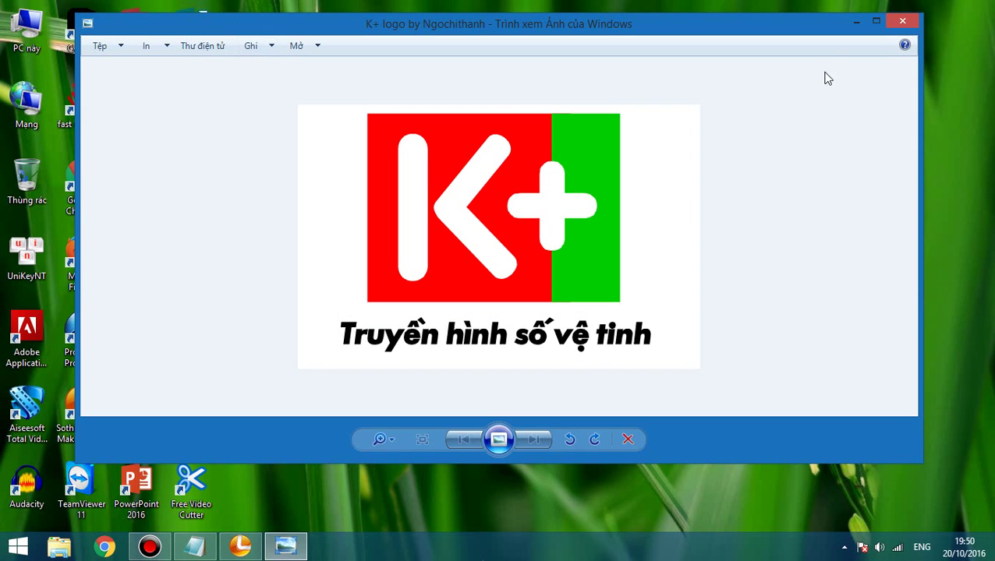
pyautogui.click(499, 440)
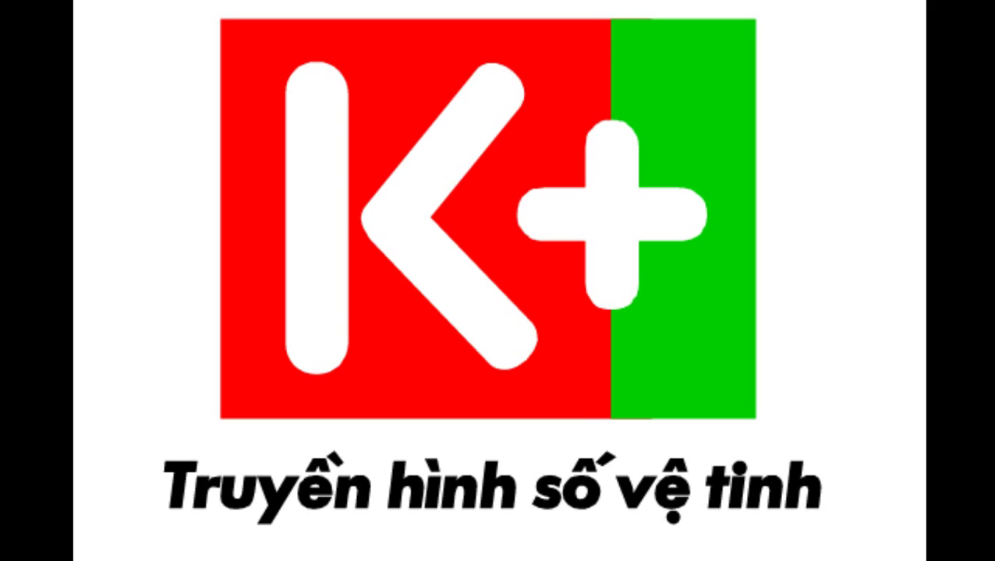